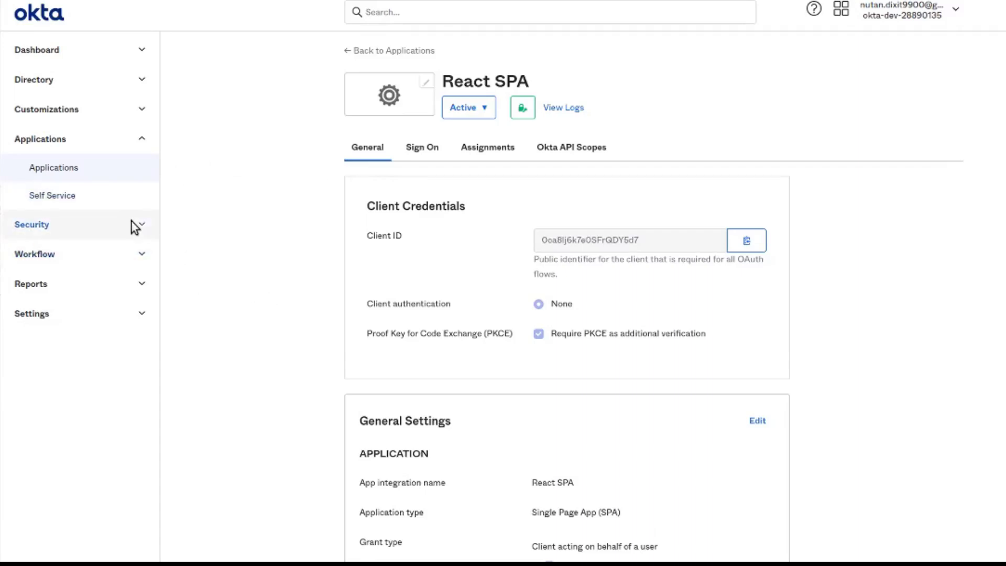
# Step: Go to Security > API and open the 'default' authorization server's settings
pyautogui.click(135, 227)
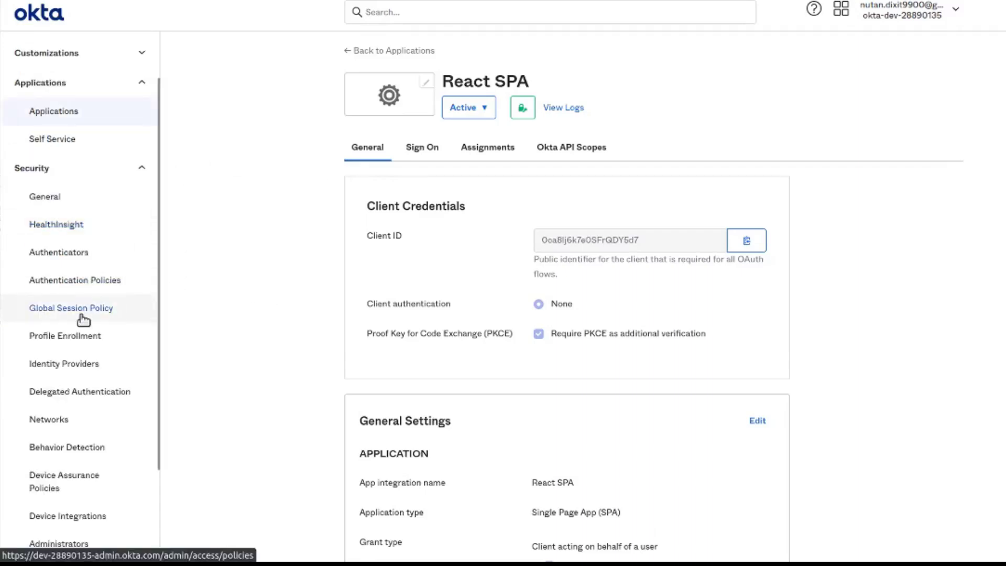
pyautogui.scroll(-1, 84, 319)
pyautogui.scroll(-1, 82, 319)
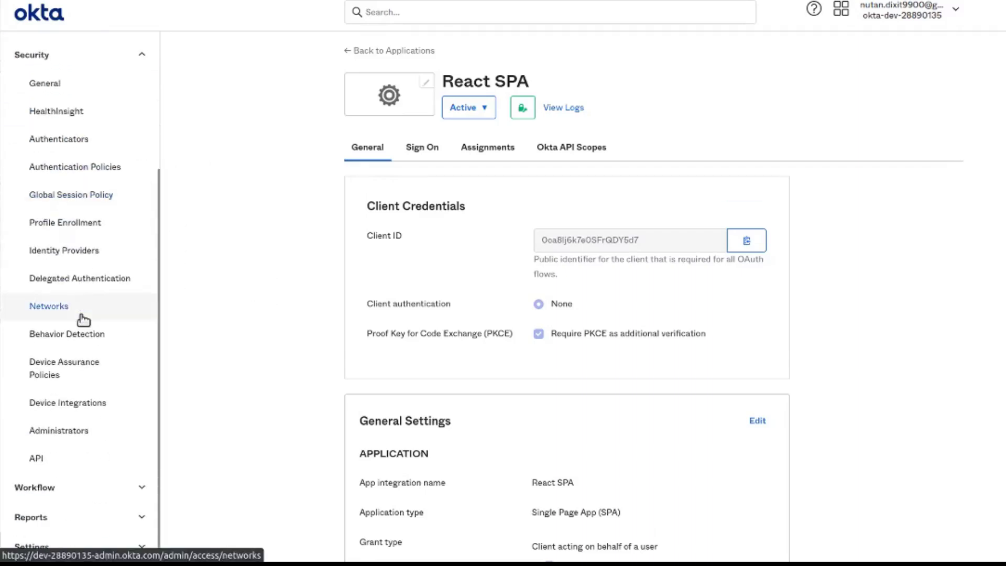
pyautogui.click(46, 459)
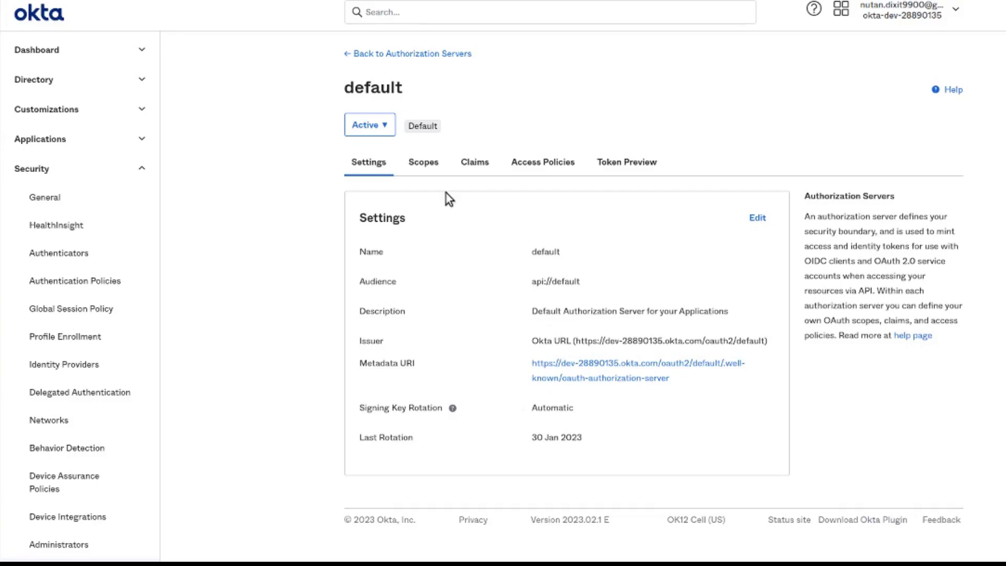
# Step: Review the default authorization server's list of scopes
pyautogui.click(424, 163)
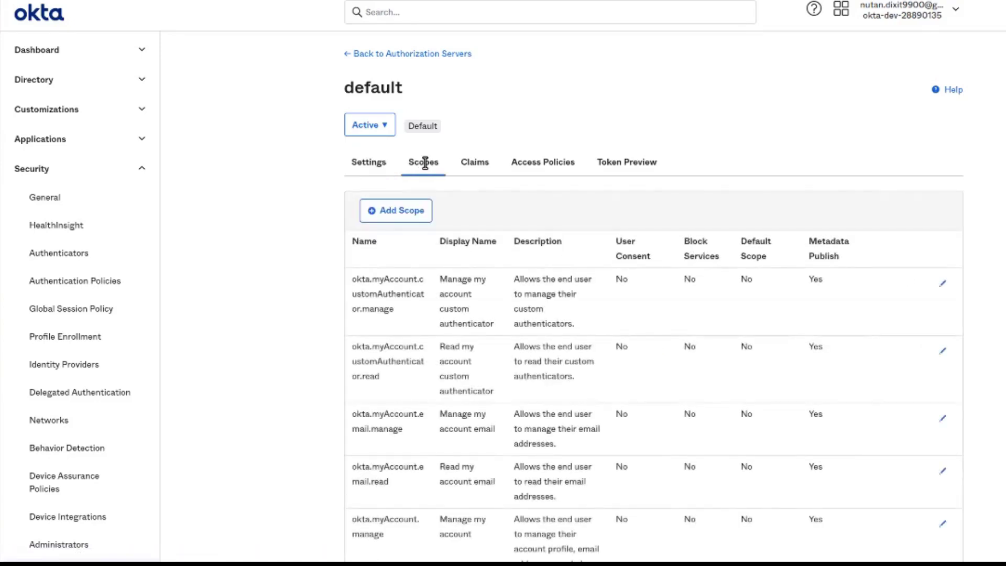
pyautogui.scroll(-10, 553, 381)
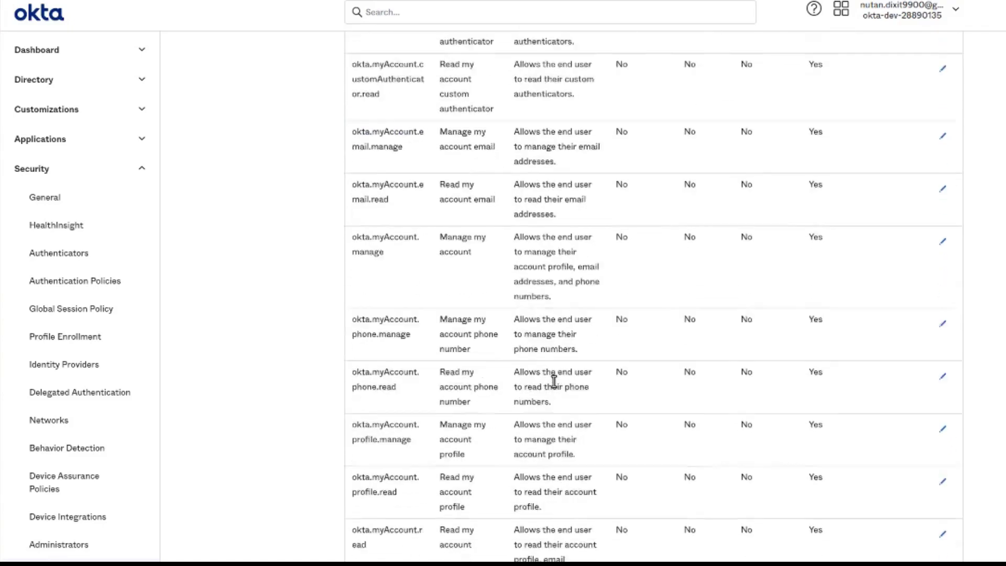
pyautogui.scroll(-7, 551, 380)
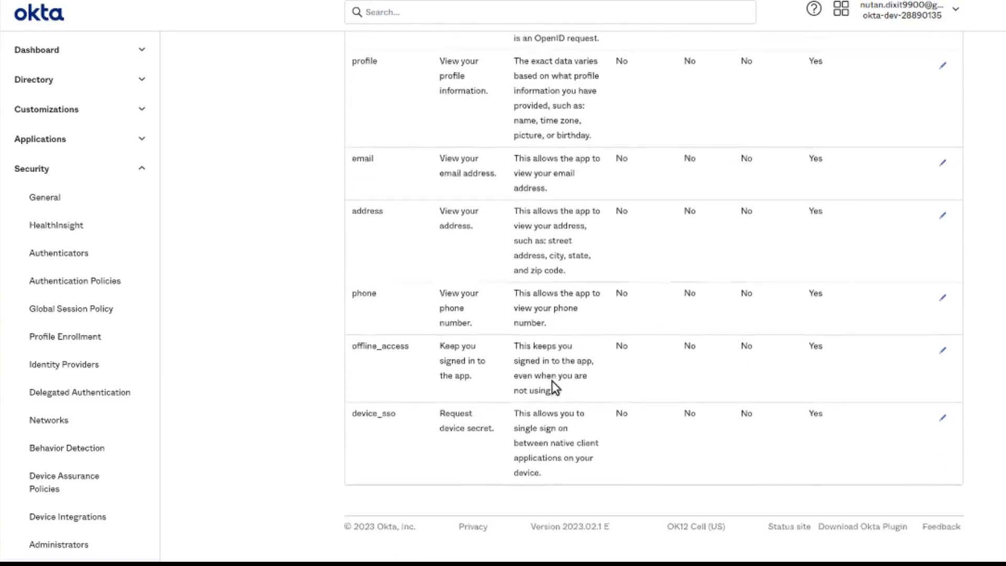
pyautogui.scroll(15, 552, 380)
pyautogui.scroll(2, 553, 381)
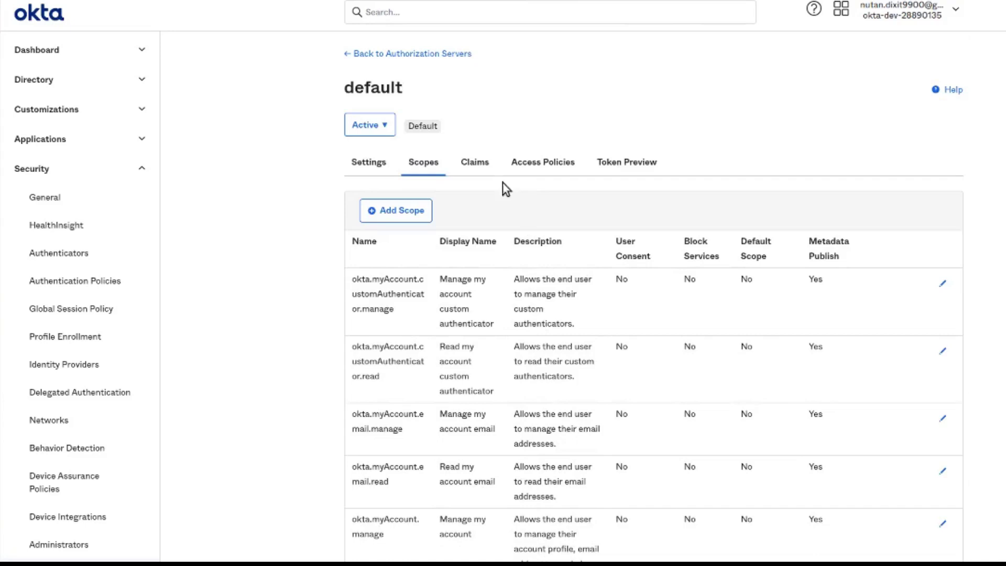
# Step: Inspect its ID and access token claims, access policies and token preview
pyautogui.click(478, 162)
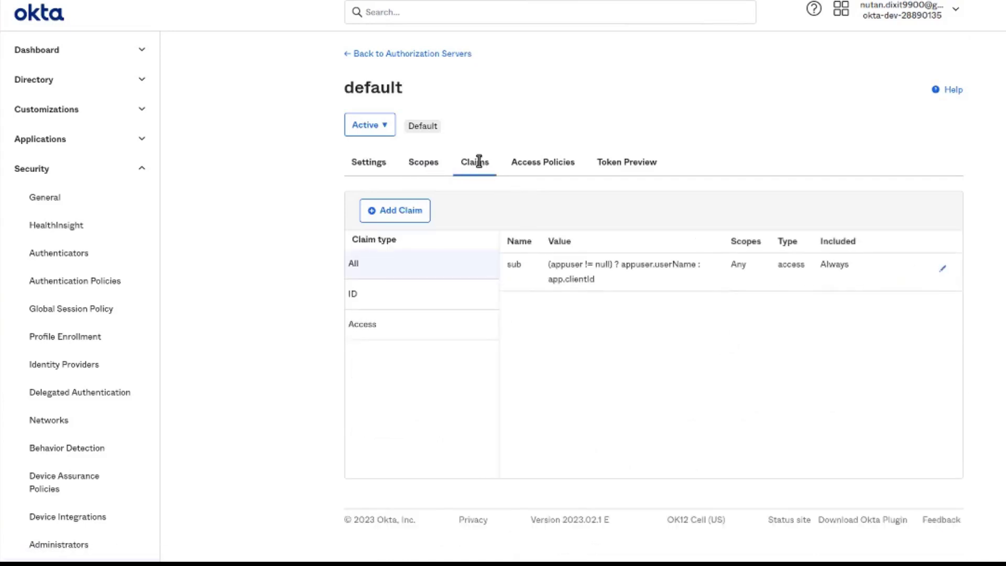
pyautogui.click(422, 300)
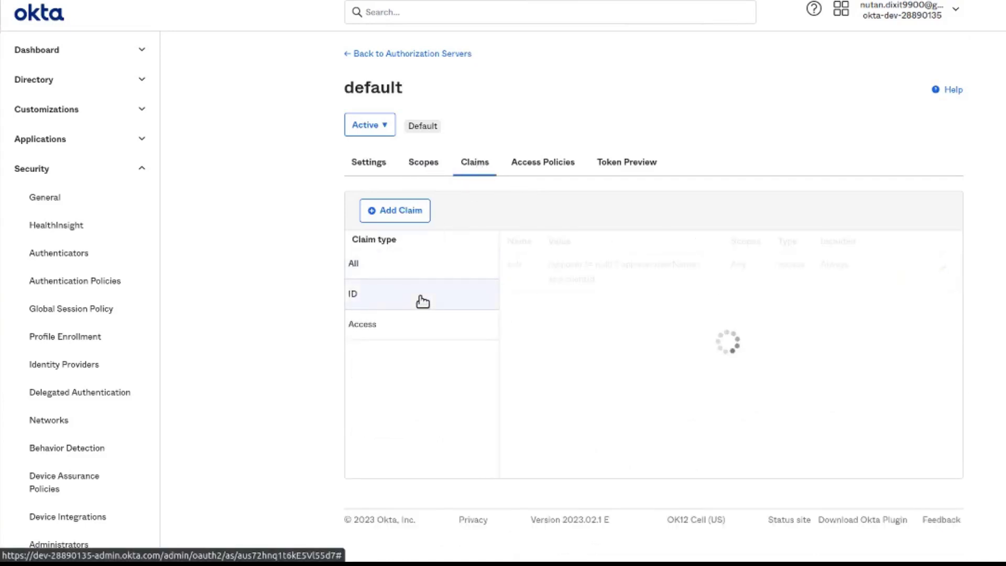
pyautogui.click(411, 335)
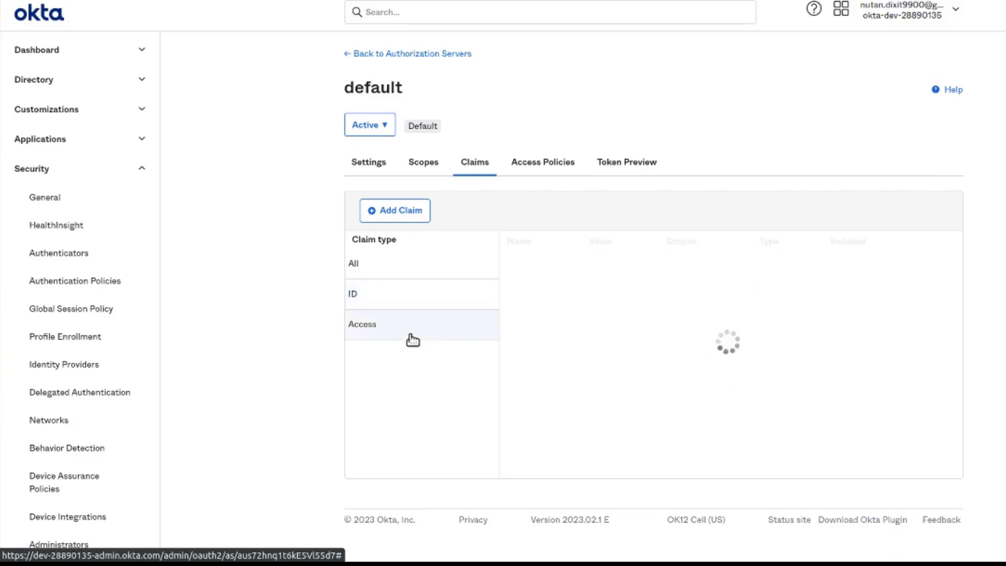
pyautogui.click(546, 169)
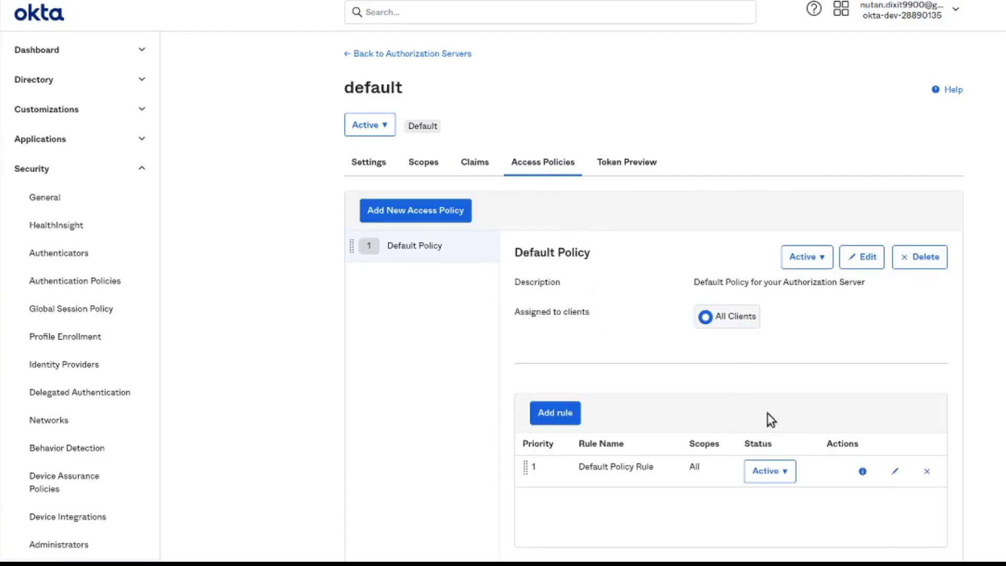
pyautogui.click(639, 163)
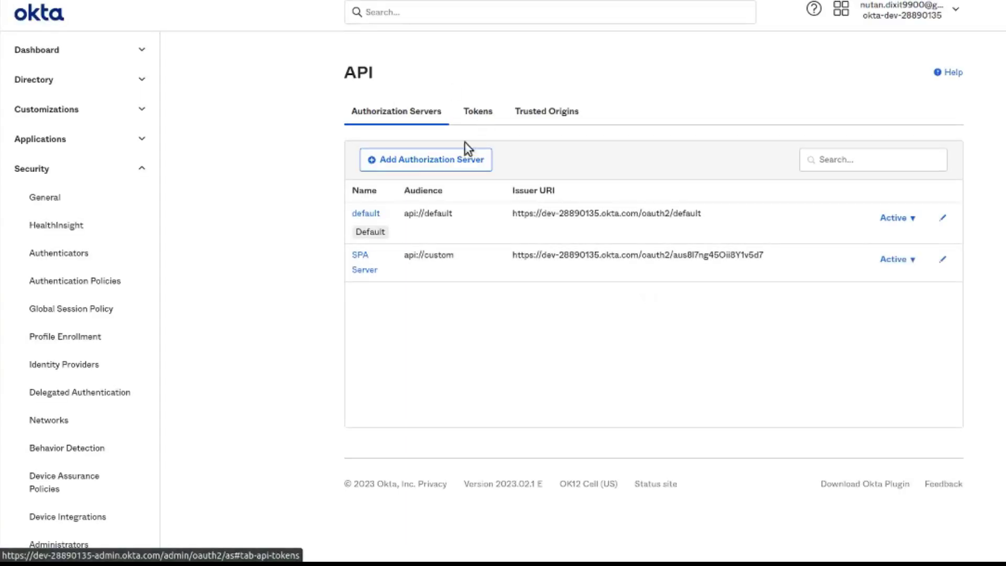
# Step: Start a new authorization server named 'React SPA AUTH SERVER'
pyautogui.click(454, 156)
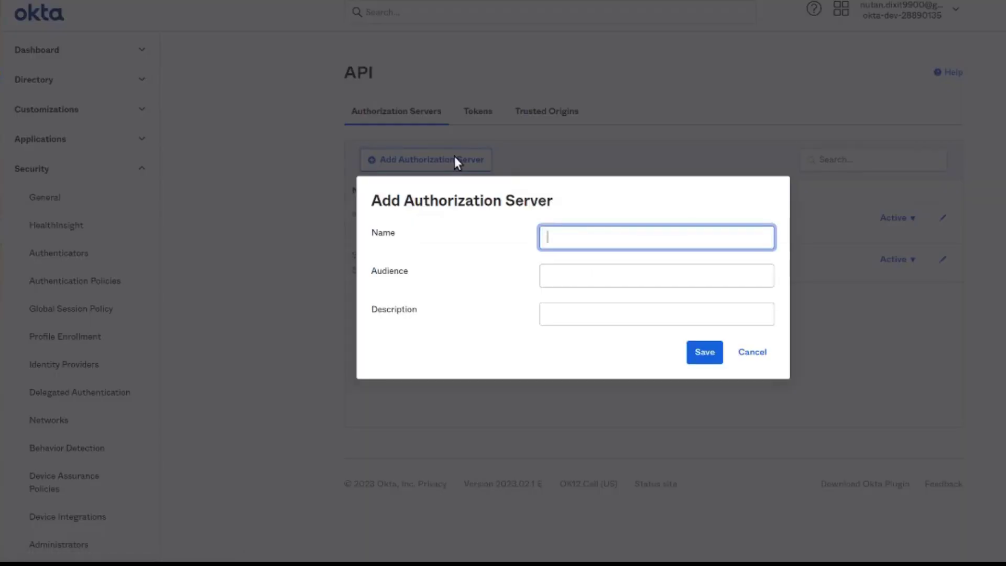
pyautogui.write('React SPA AuUTH SERVER')
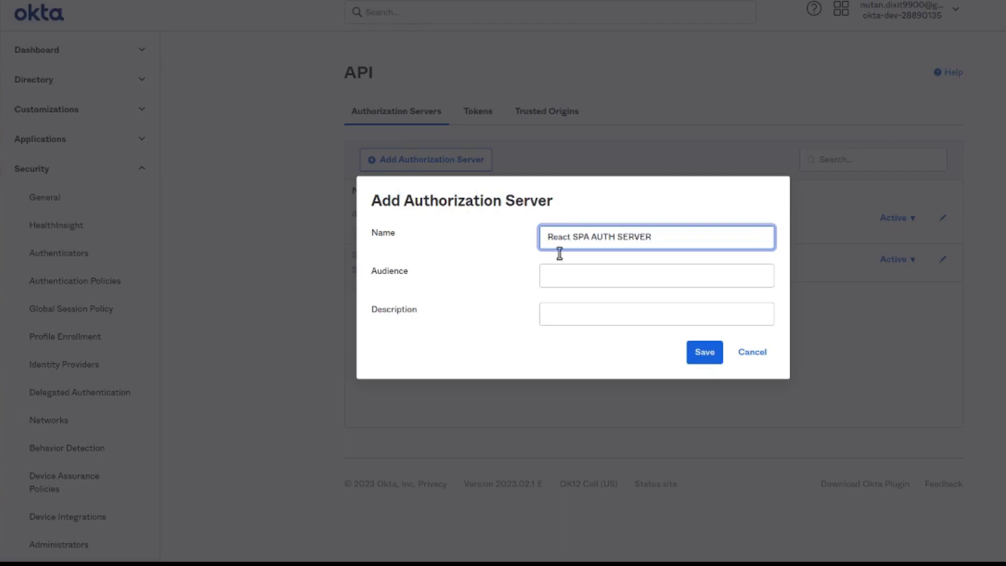
# Step: Set audience api://custom, reuse the name as description, and save the server
pyautogui.click(575, 280)
pyautogui.write('api')
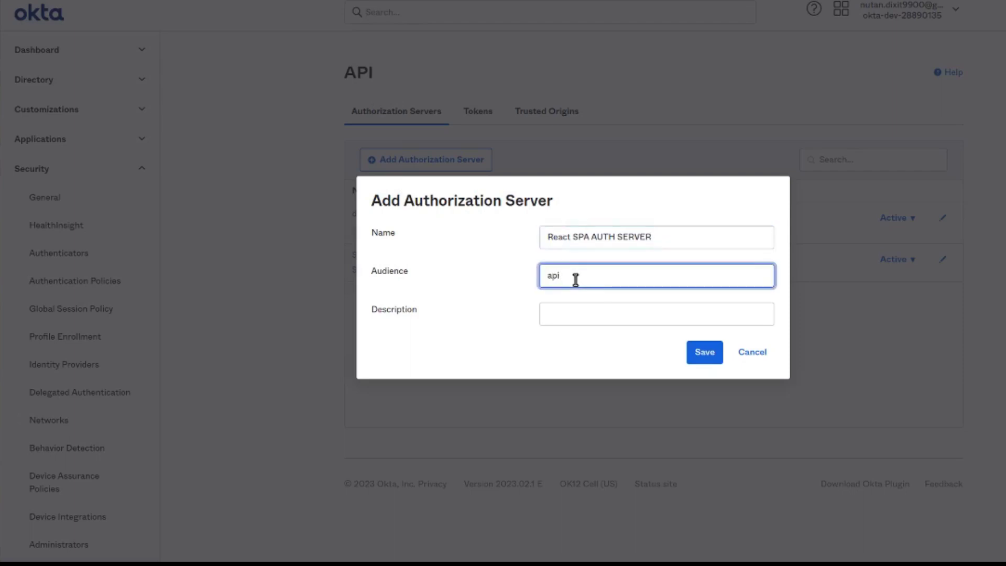
pyautogui.write('://cms')
pyautogui.write('tom')
pyautogui.tripleClick(618, 237)
pyautogui.hotkey('ctrl', 'c')
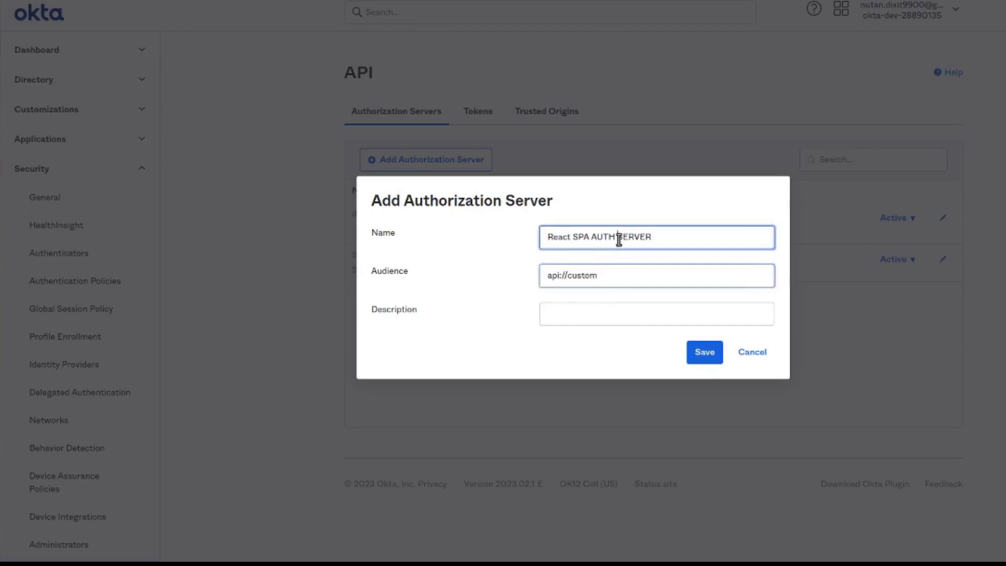
pyautogui.click(604, 310)
pyautogui.hotkey('ctrl', 'v')
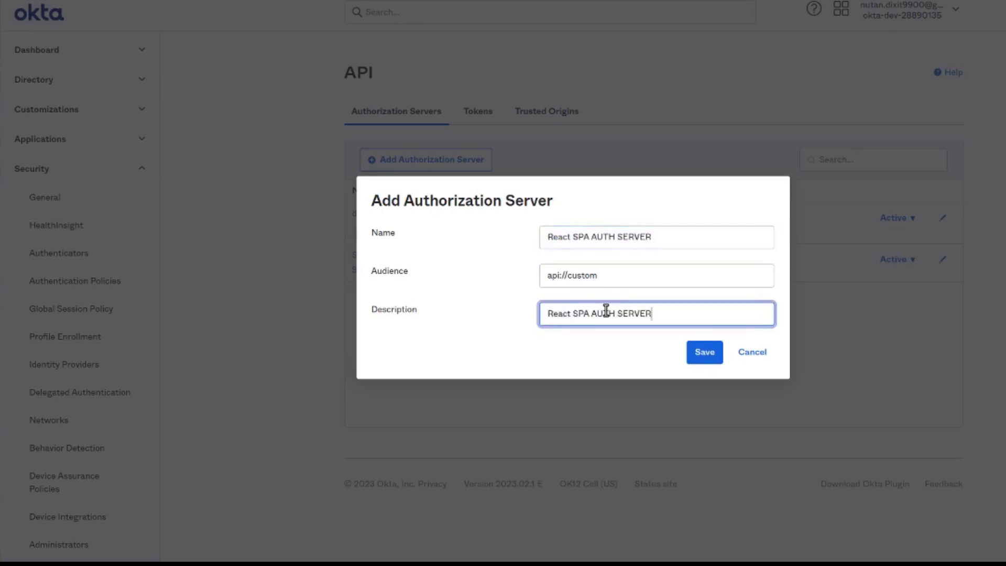
pyautogui.click(705, 352)
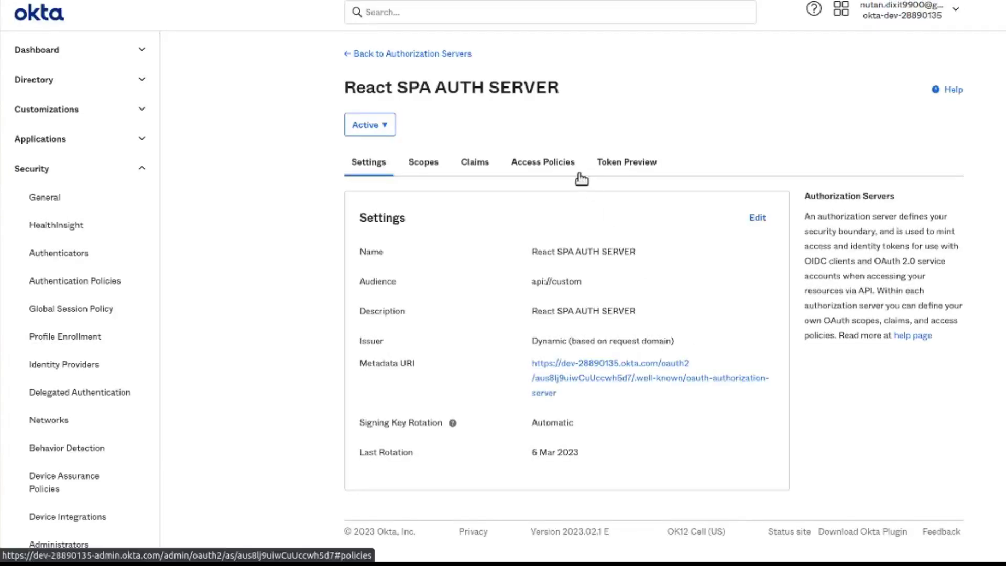
# Step: Open React SPA AUTH SERVER and check its scopes, claims and empty access policies
pyautogui.click(444, 53)
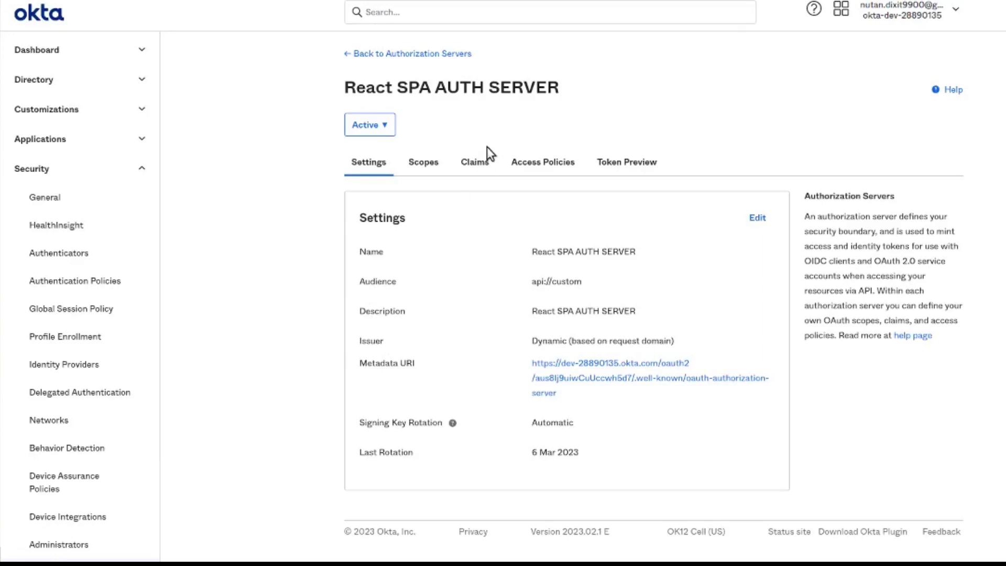
pyautogui.click(435, 160)
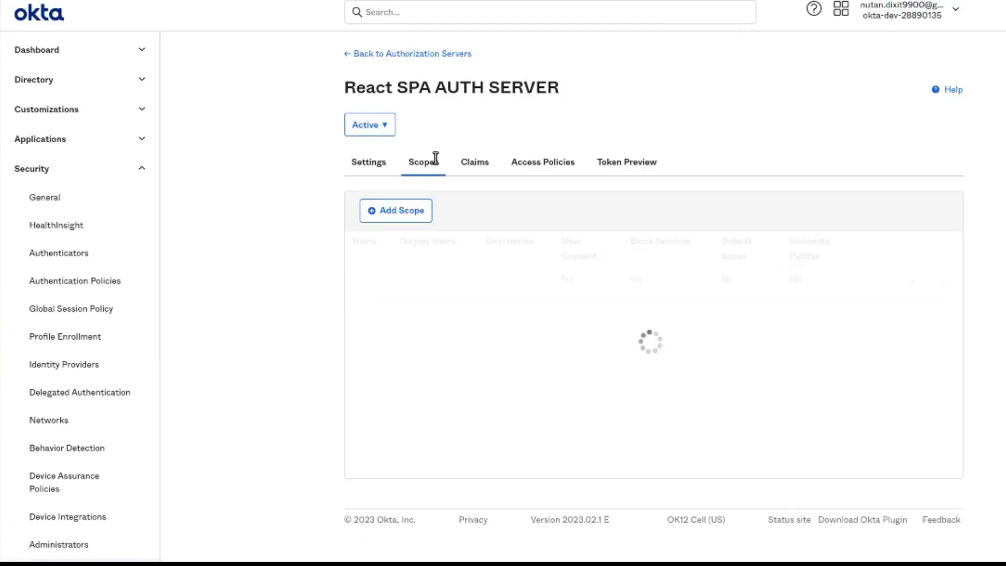
pyautogui.scroll(-10, 496, 406)
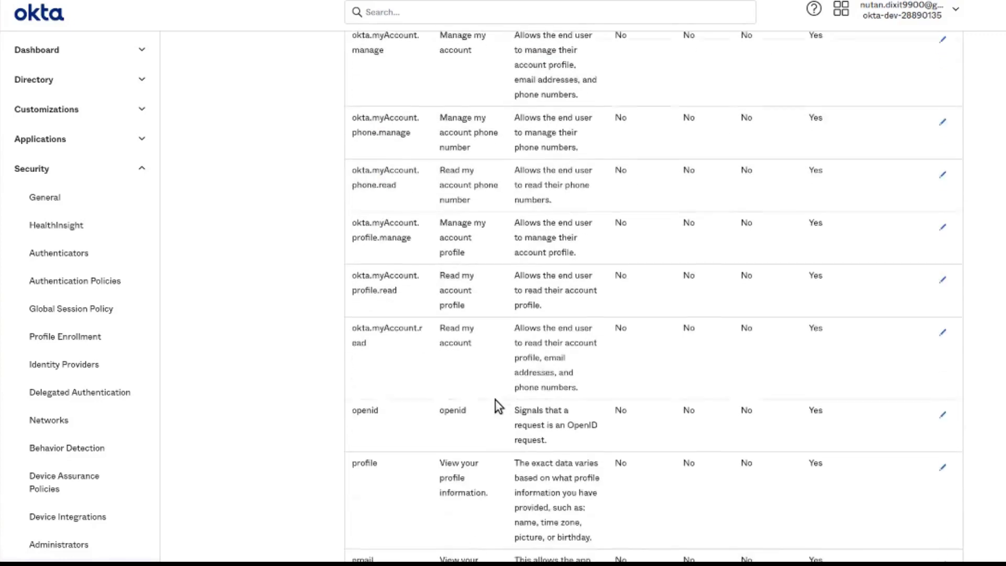
pyautogui.scroll(10, 496, 406)
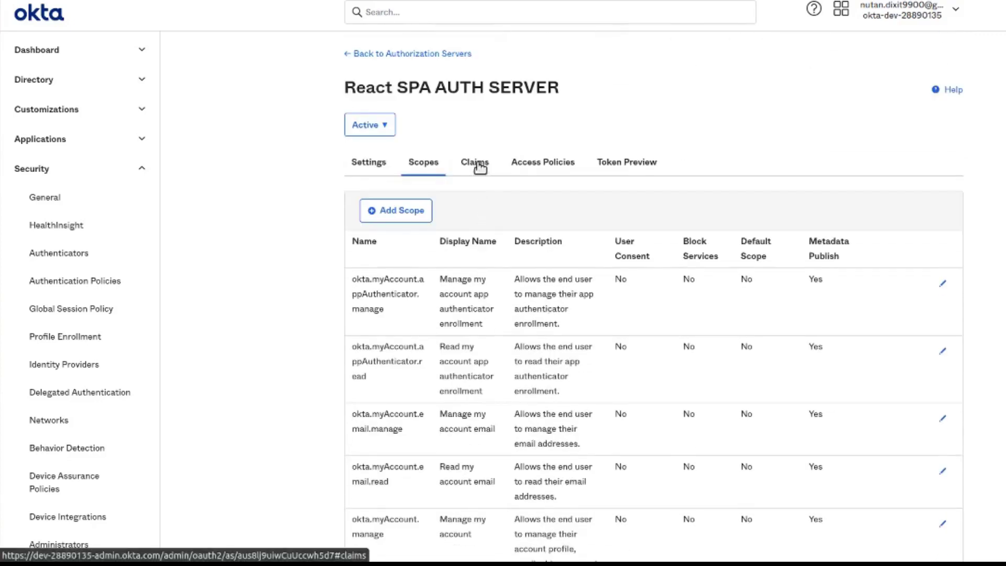
pyautogui.click(479, 165)
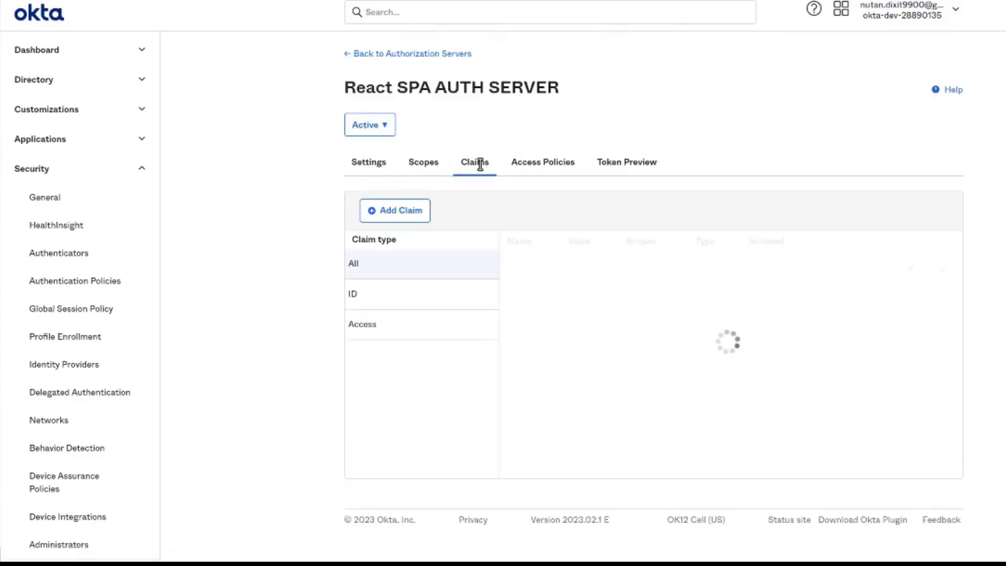
pyautogui.click(551, 165)
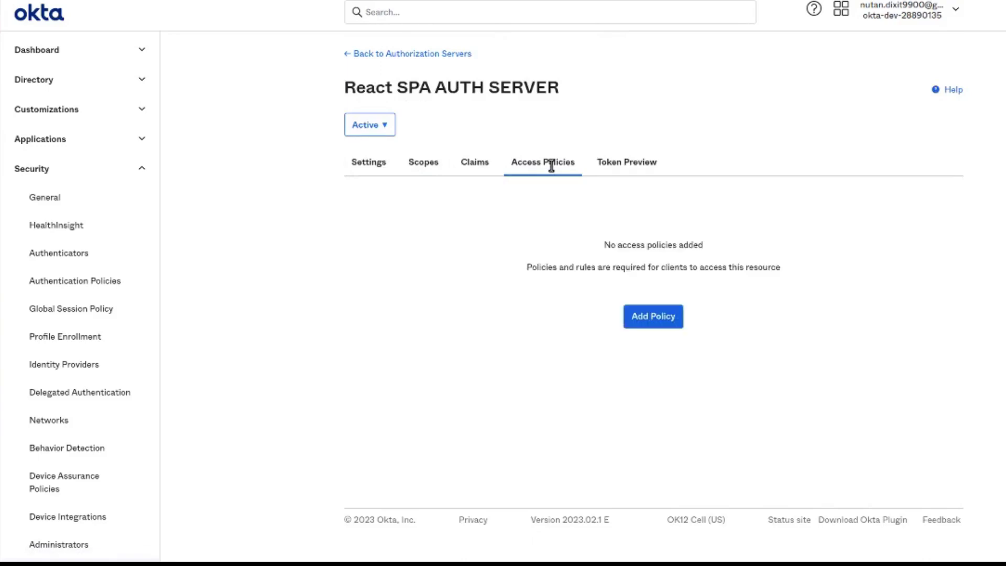
# Step: Add an access policy named 'React SPA POLICY' with the same text as description
pyautogui.click(657, 325)
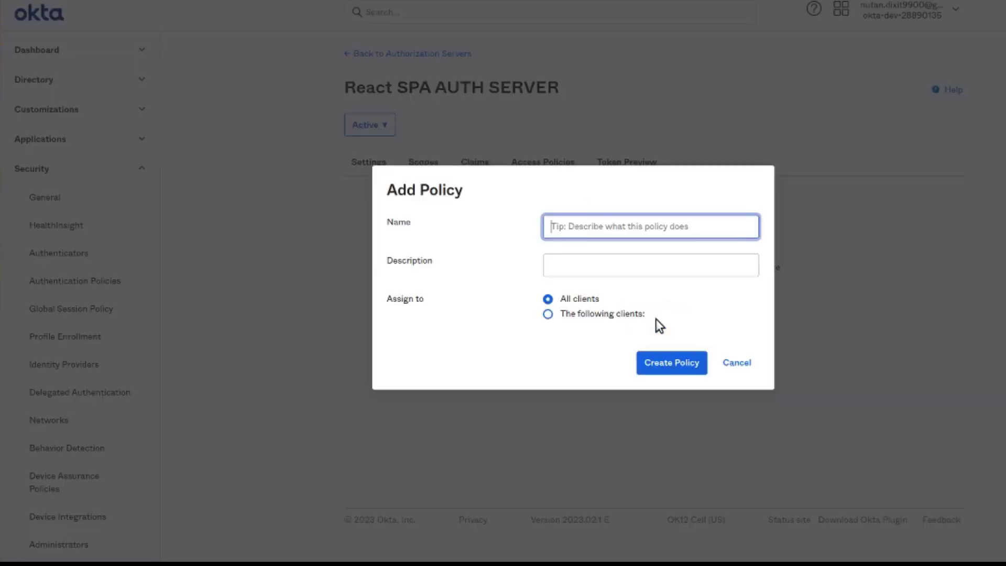
pyautogui.write('Re')
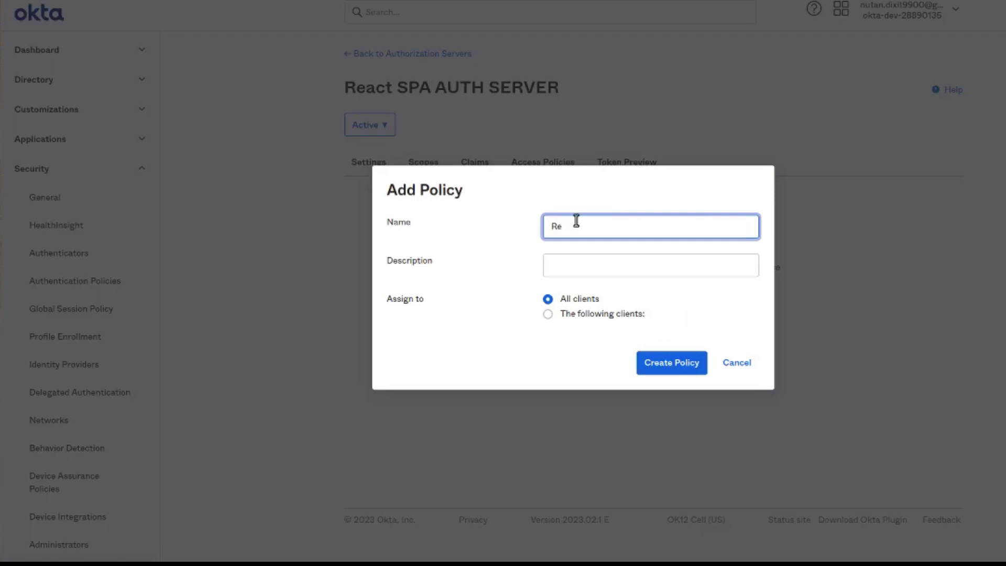
pyautogui.write('act SPApo')
pyautogui.press('BackSpace')
pyautogui.press('BackSpace')
pyautogui.write('p')
pyautogui.press('BackSpace')
pyautogui.write('POLICY')
pyautogui.click(591, 260)
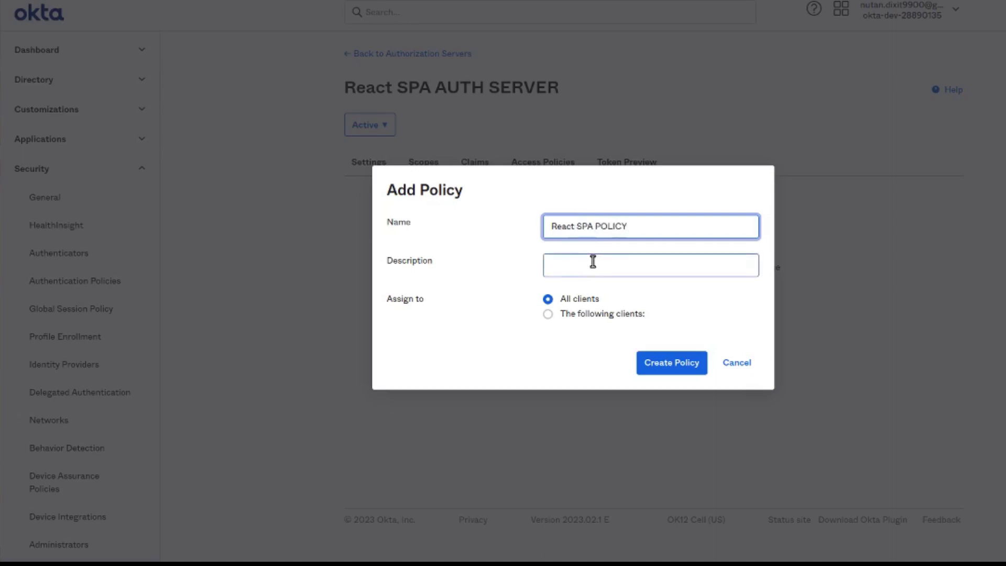
pyautogui.tripleClick(592, 226)
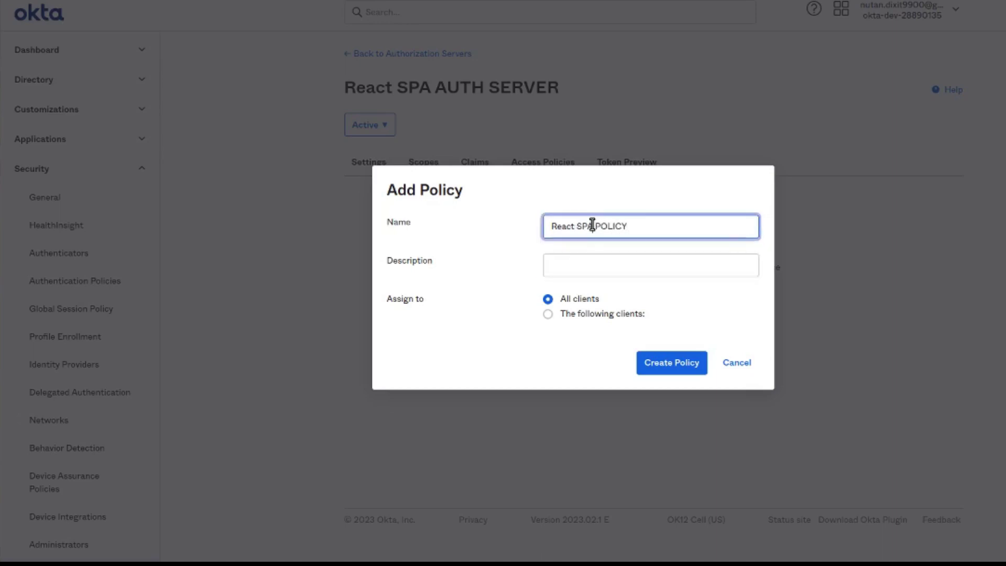
pyautogui.hotkey('ctrl', 'c')
pyautogui.click(597, 260)
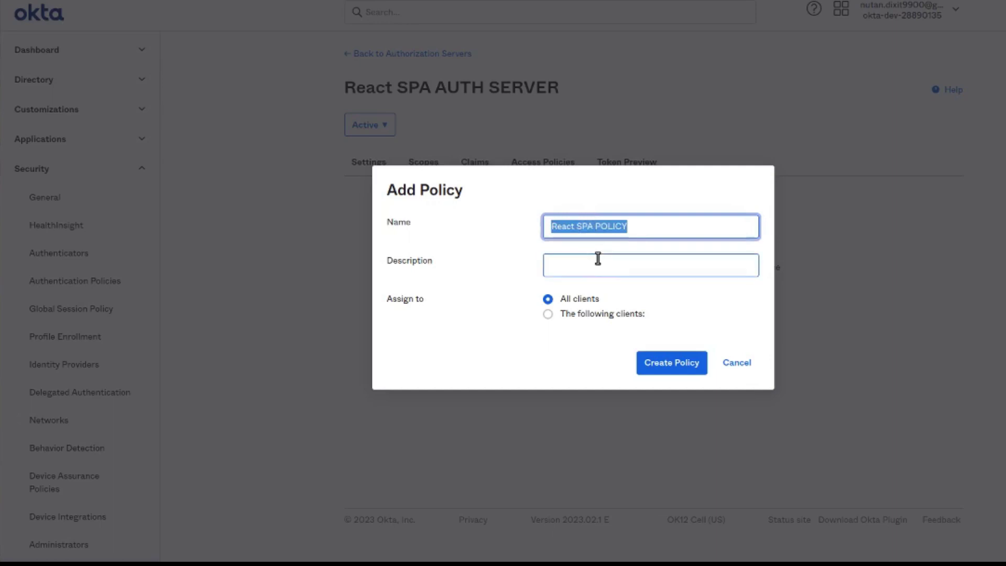
pyautogui.hotkey('ctrl', 'v')
# Step: Assign the policy only to the React SPA client and create it
pyautogui.click(607, 314)
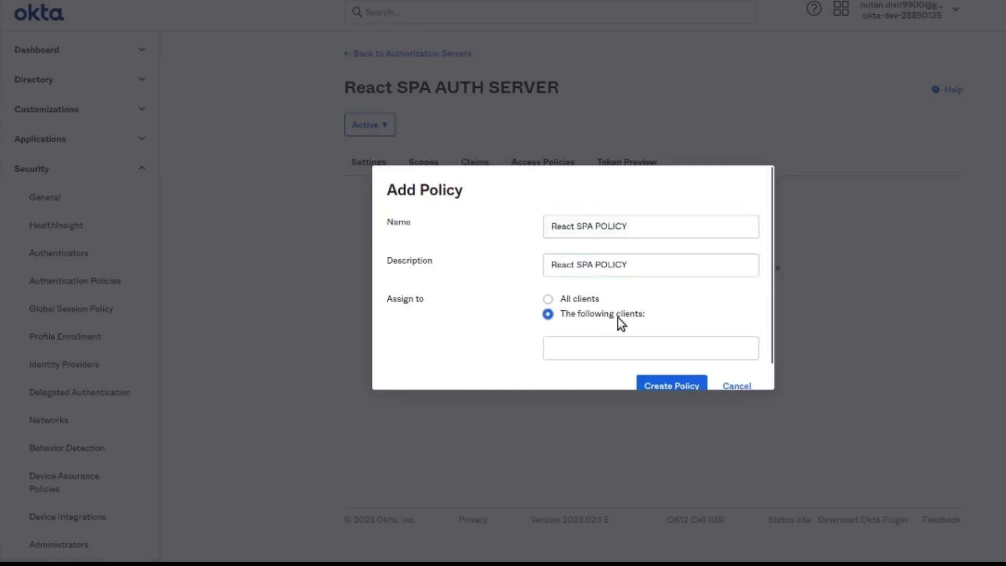
pyautogui.click(622, 341)
pyautogui.write('React')
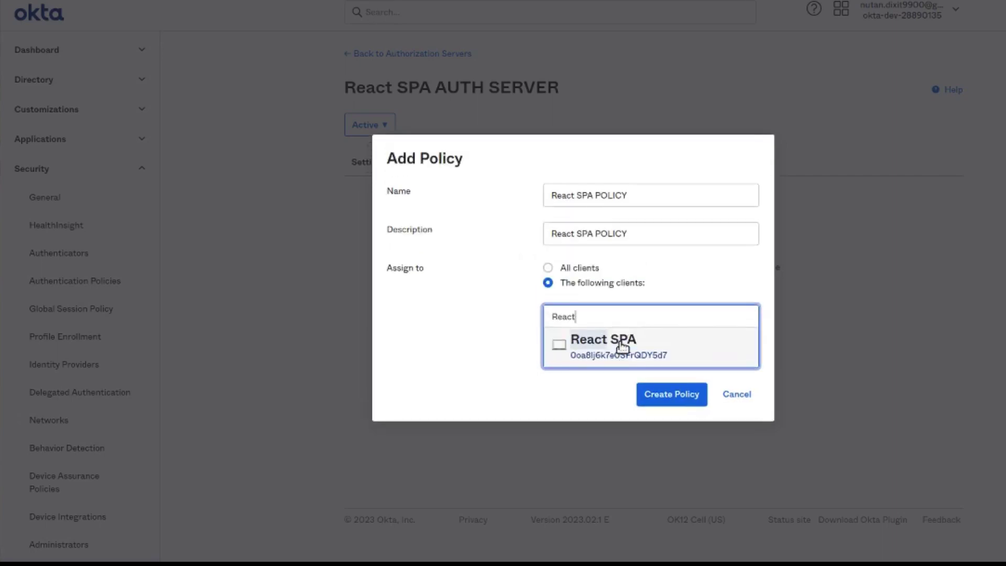
pyautogui.click(622, 347)
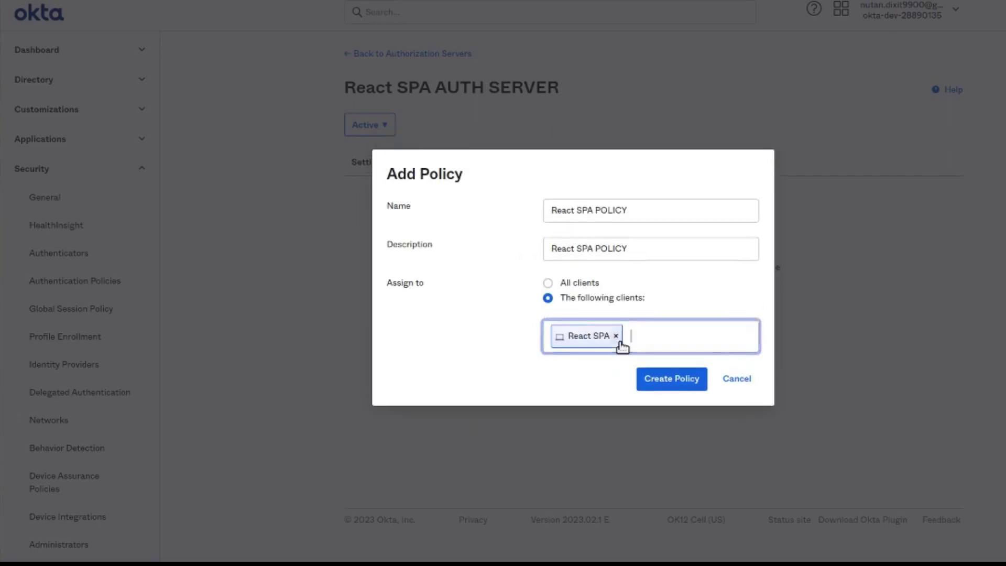
pyautogui.click(675, 375)
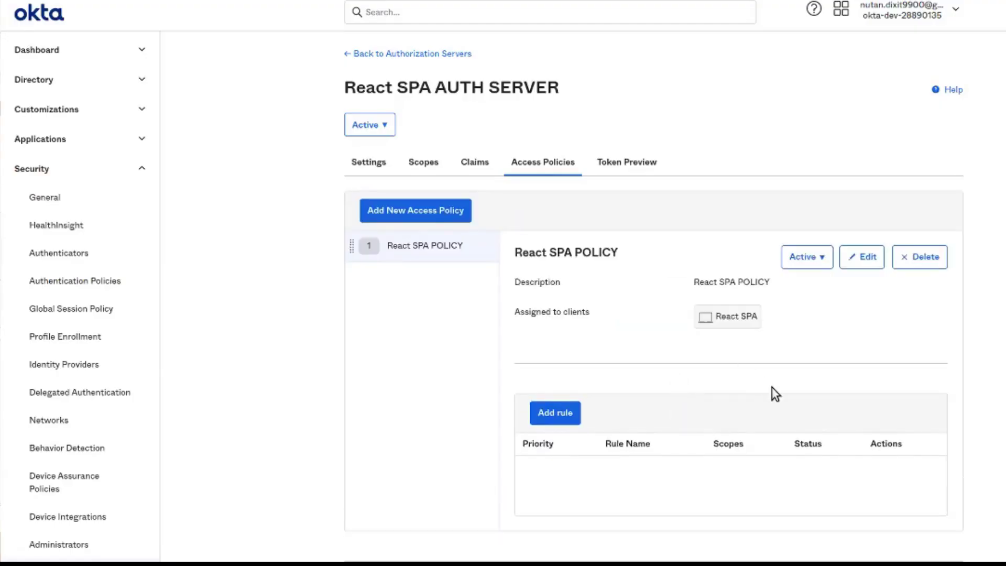
pyautogui.scroll(-1, 772, 393)
# Step: Create a rule named 'Default rule' allowing only the six OIDC default scopes
pyautogui.click(559, 364)
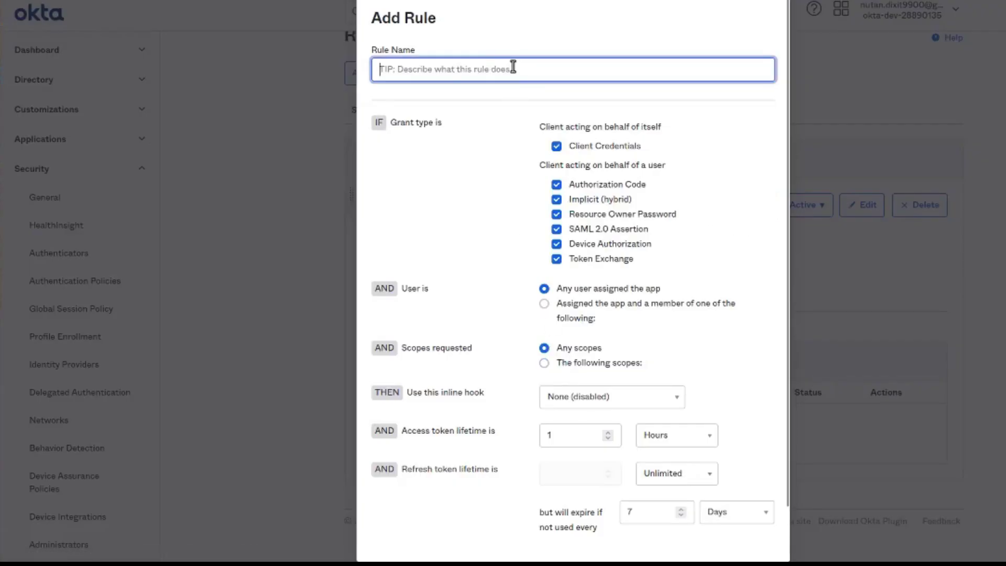
pyautogui.write('Defa')
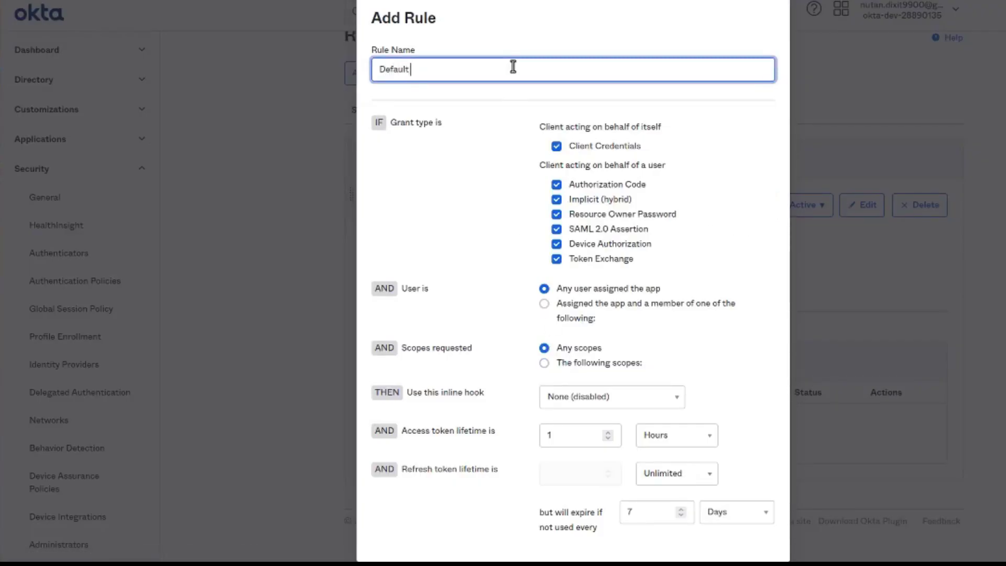
pyautogui.write('ult rule')
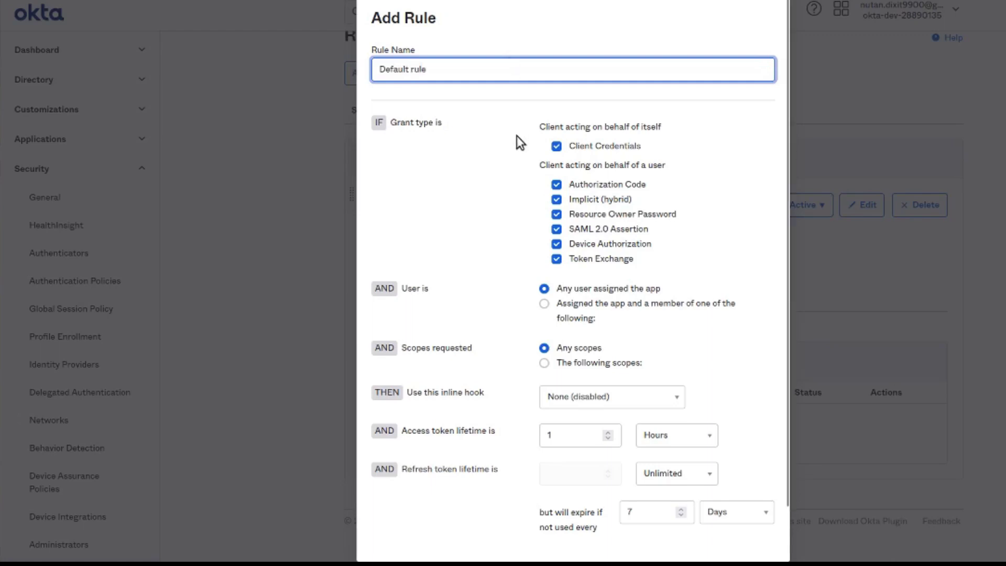
pyautogui.scroll(-1, 517, 136)
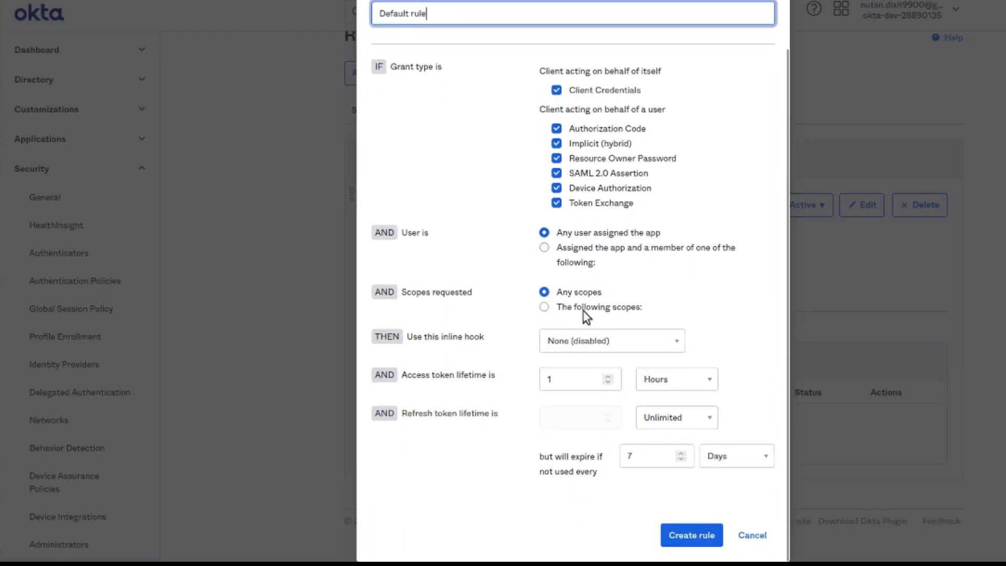
pyautogui.click(618, 308)
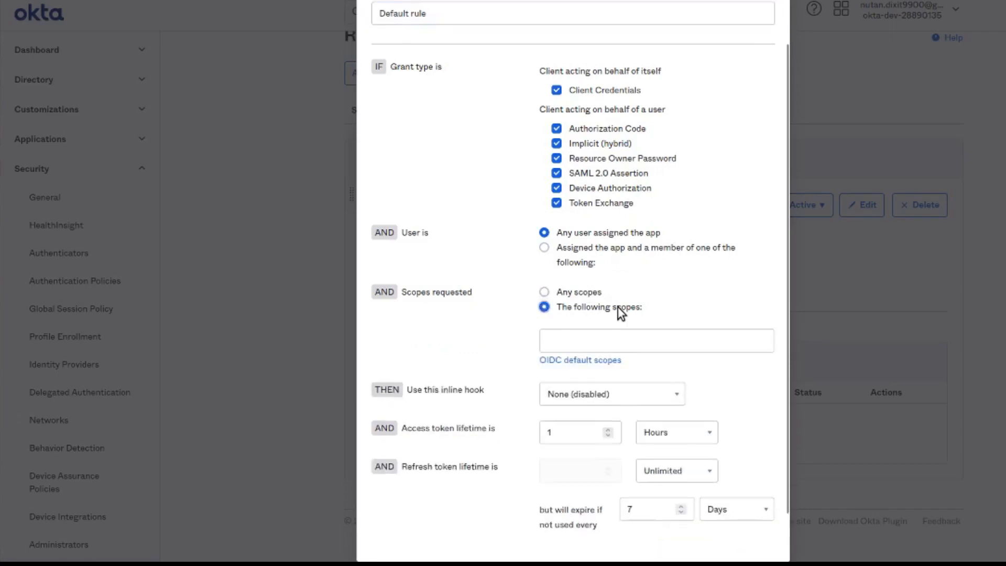
pyautogui.click(594, 360)
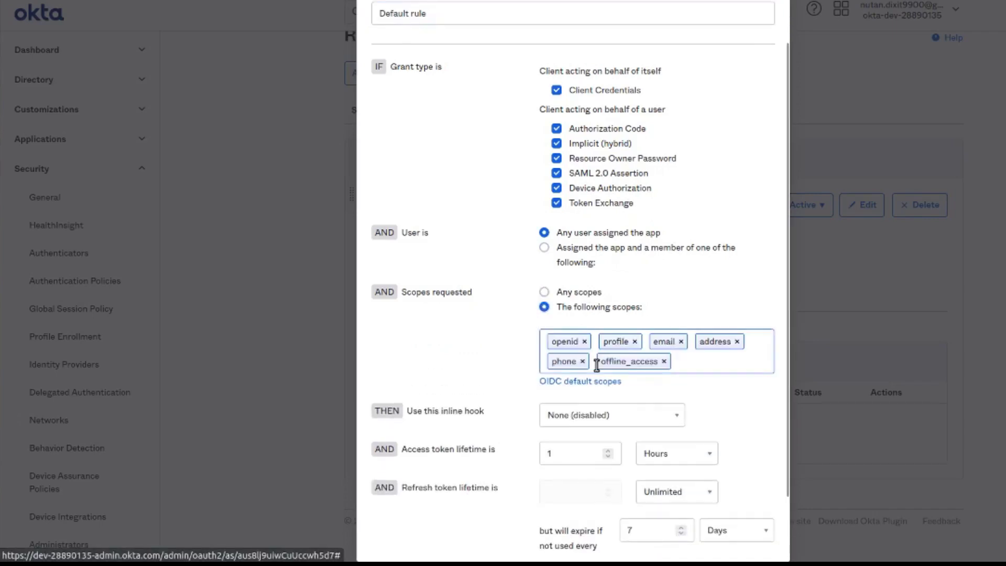
pyautogui.scroll(-2, 696, 394)
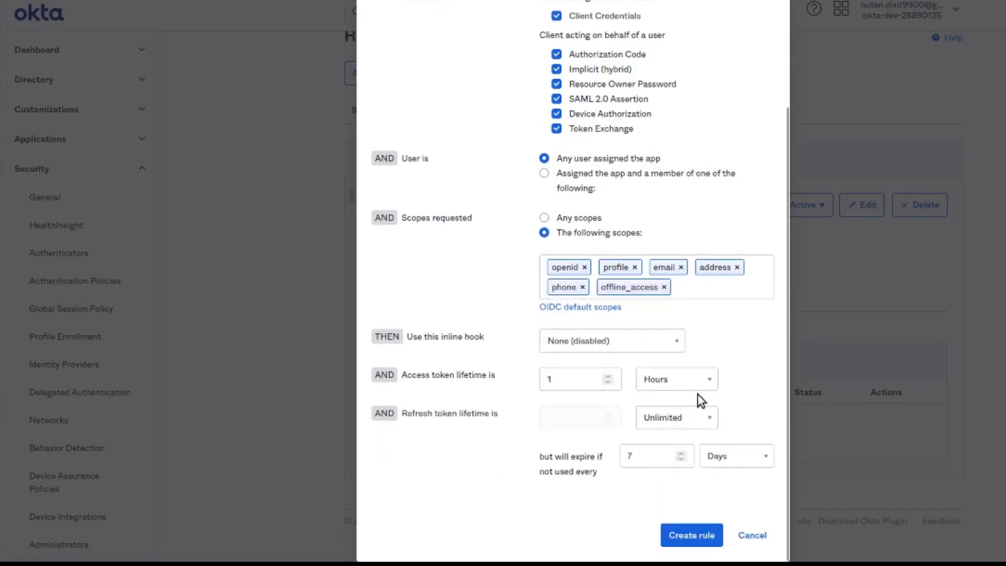
pyautogui.click(690, 534)
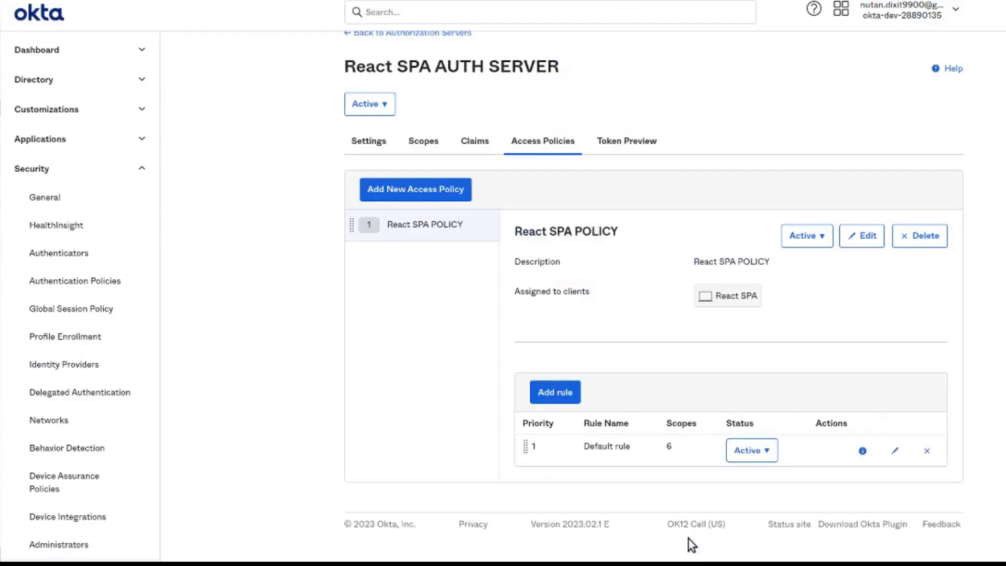